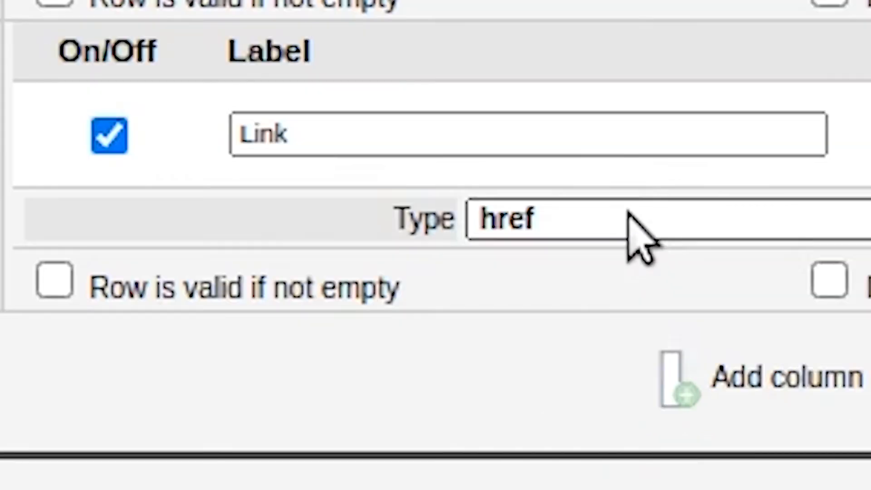
- Set the Link column's type to absolute href
{"action": "left_click", "coordinate": [526, 321]}
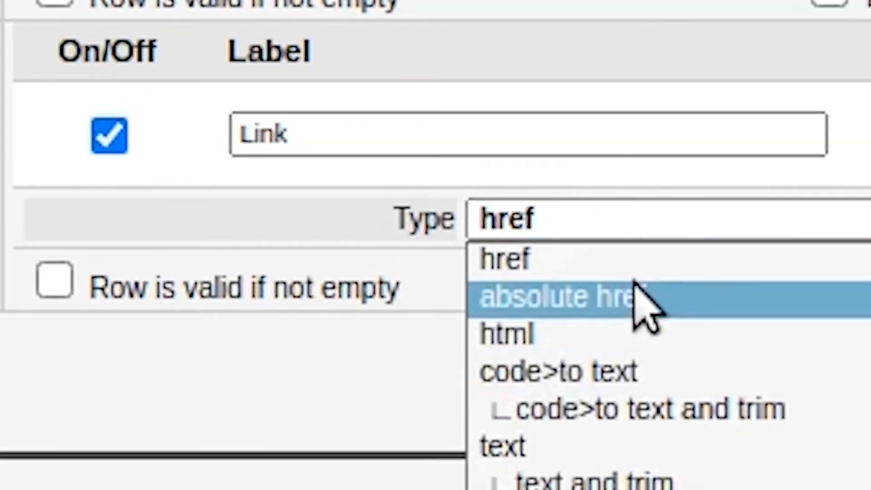
{"action": "left_click", "coordinate": [642, 294]}
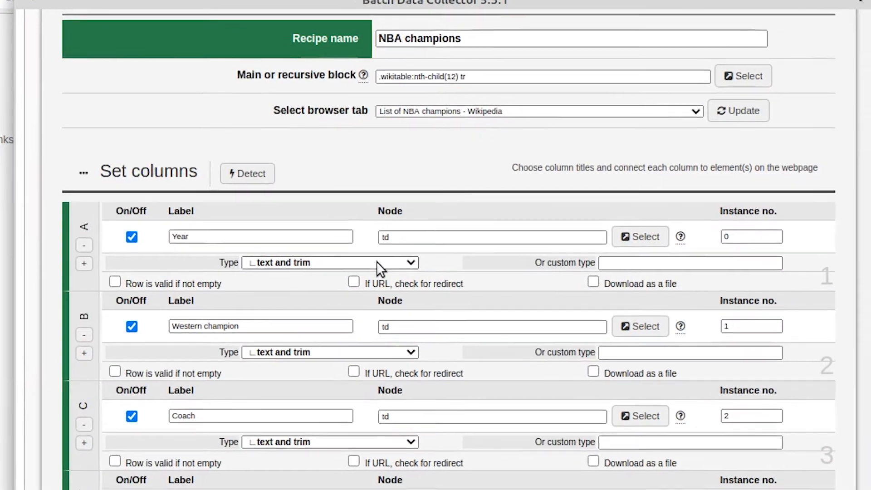
- Check the Year column's type option and review the node selectors of the recipe's columns
{"action": "left_click", "coordinate": [377, 263]}
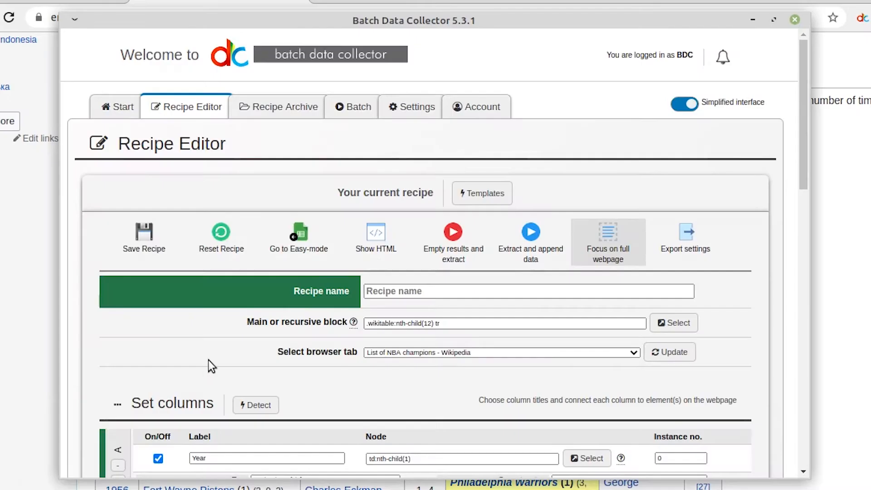
{"action": "scroll", "coordinate": [208, 360], "scroll_direction": "down", "scroll_amount": 5}
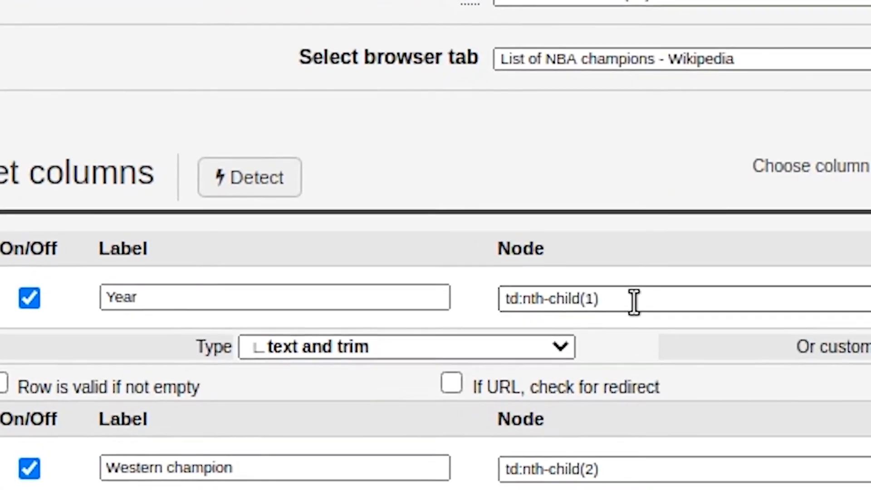
{"action": "scroll", "coordinate": [634, 299], "scroll_direction": "down", "scroll_amount": 5}
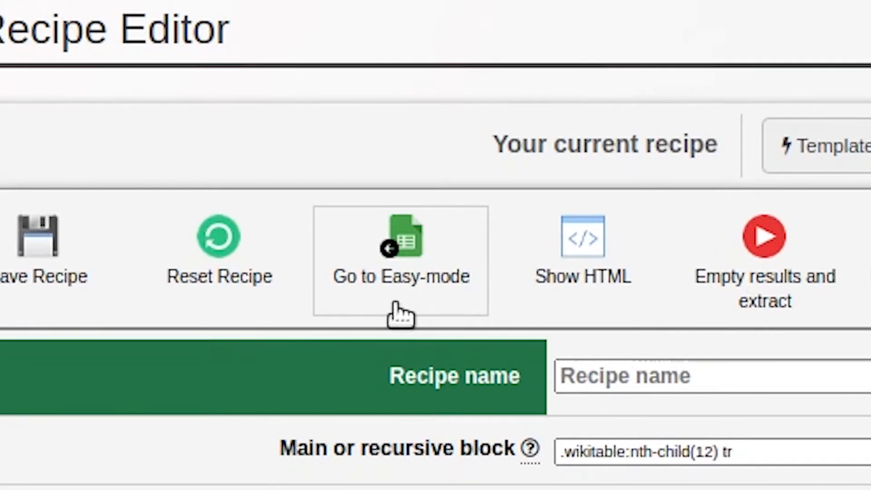
- Try switching the recipe between Easy-mode and the advanced editor
{"action": "left_click", "coordinate": [395, 305]}
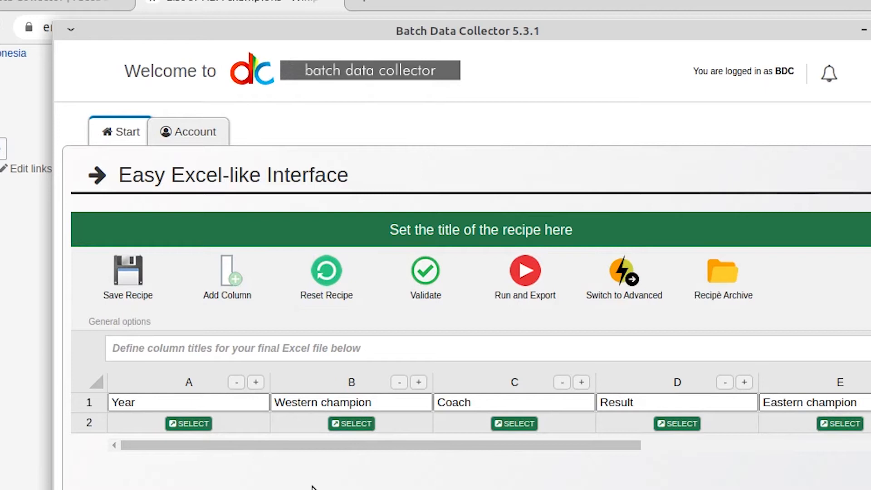
{"action": "left_click", "coordinate": [655, 295]}
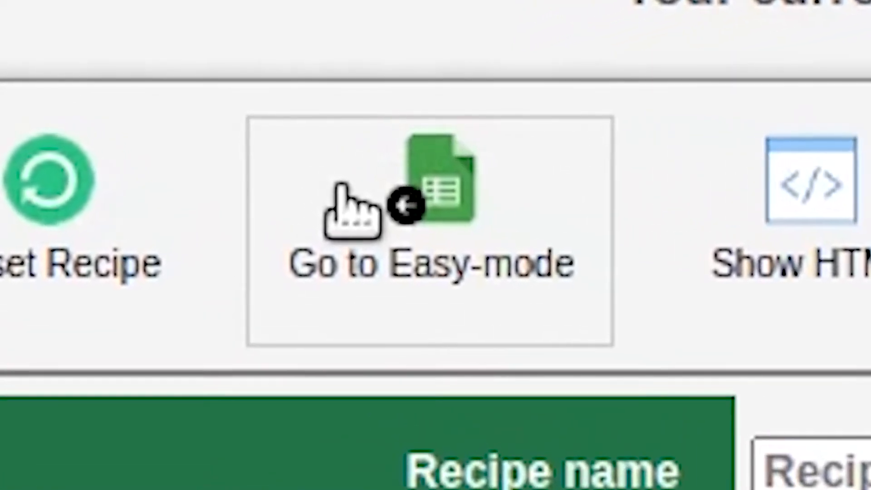
{"action": "left_click", "coordinate": [341, 185]}
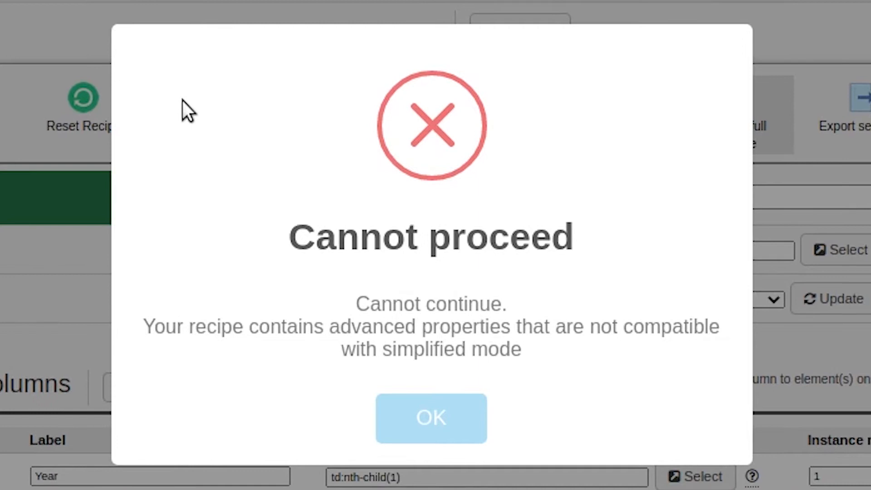
{"action": "left_click", "coordinate": [395, 419]}
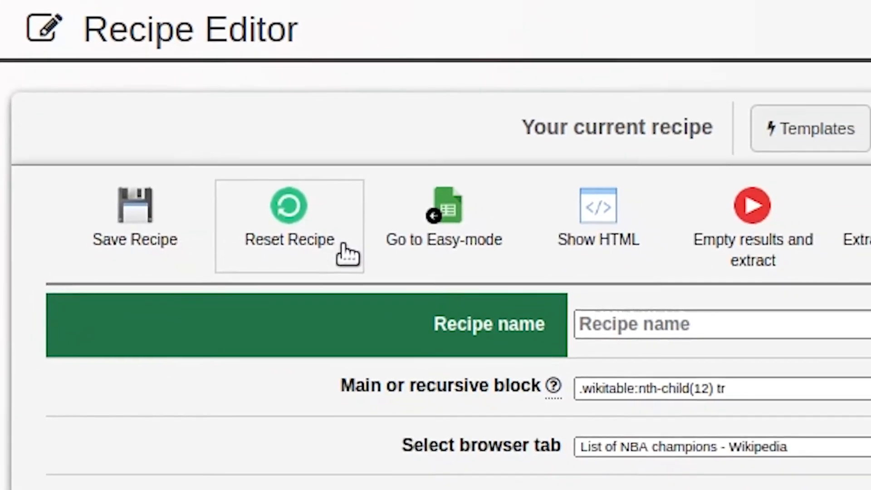
- Start resetting the recipe and cancel the reset
{"action": "left_click", "coordinate": [413, 265]}
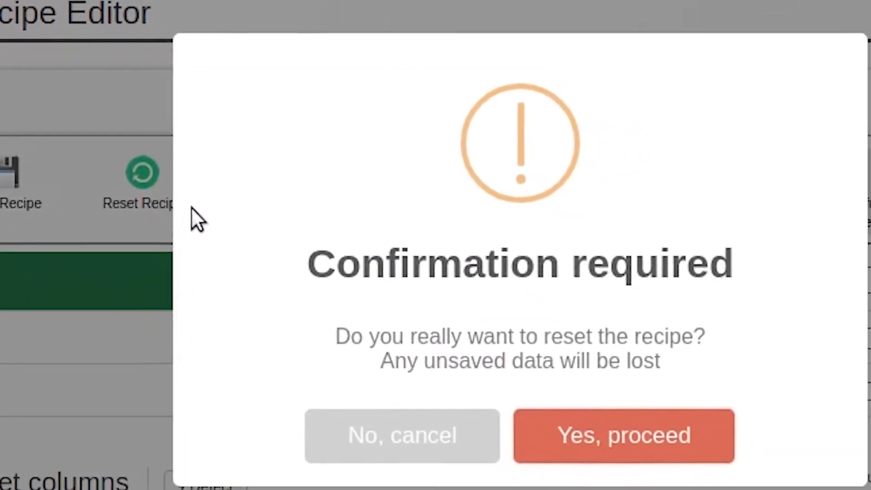
{"action": "left_click", "coordinate": [308, 394]}
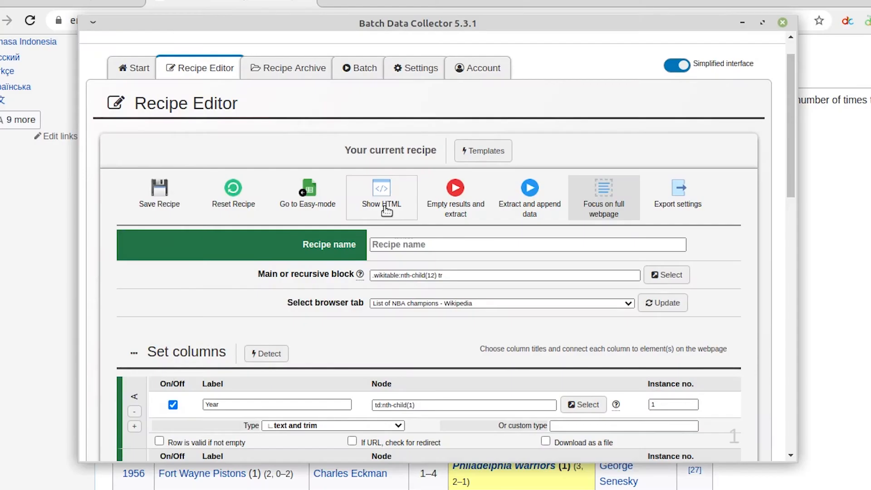
- Examine the HTML source code of the List of NBA champions page and close it
{"action": "left_click", "coordinate": [336, 199]}
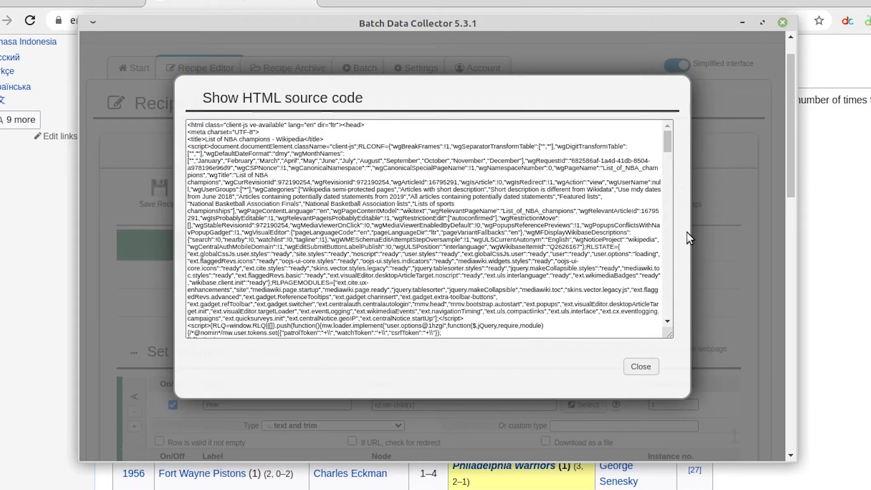
{"action": "scroll", "coordinate": [556, 254], "scroll_direction": "down", "scroll_amount": 3}
{"action": "scroll", "coordinate": [556, 254], "scroll_direction": "down", "scroll_amount": 5}
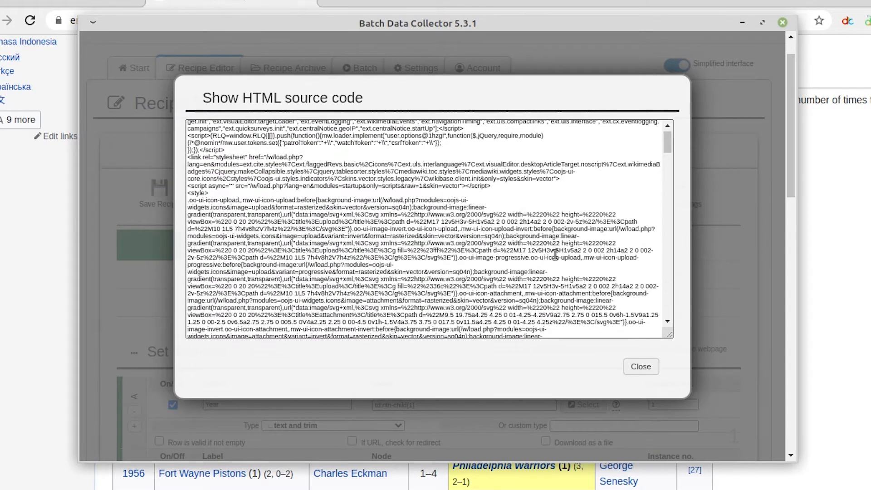
{"action": "left_click", "coordinate": [640, 367]}
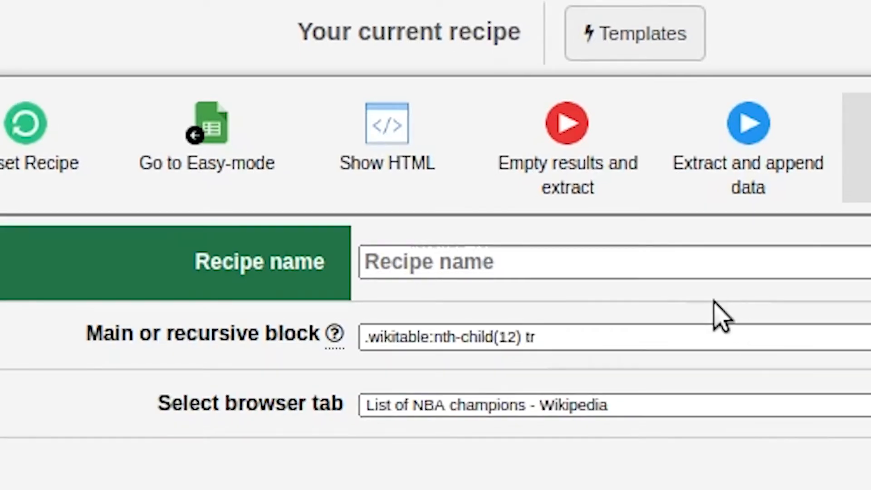
- Extract the NBA champions data into emptied results, and append a second extraction to them
{"action": "left_click", "coordinate": [586, 181]}
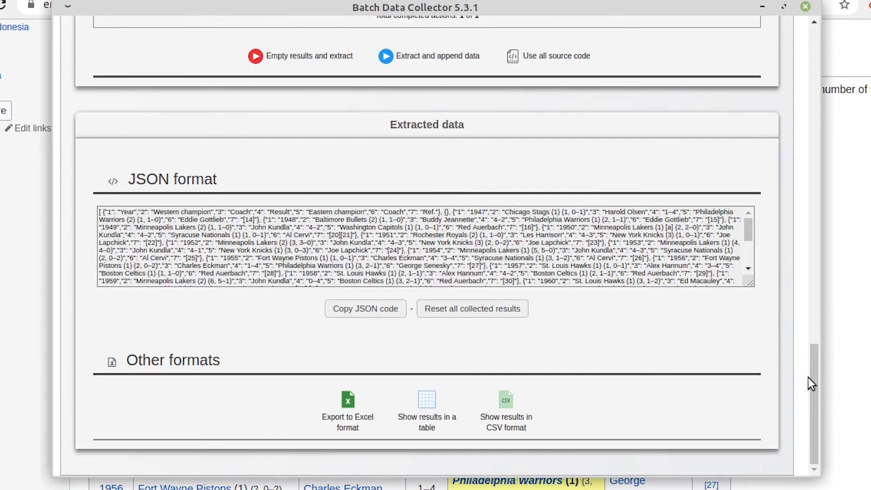
{"action": "left_click_drag", "start_coordinate": [816, 383], "coordinate": [811, 25]}
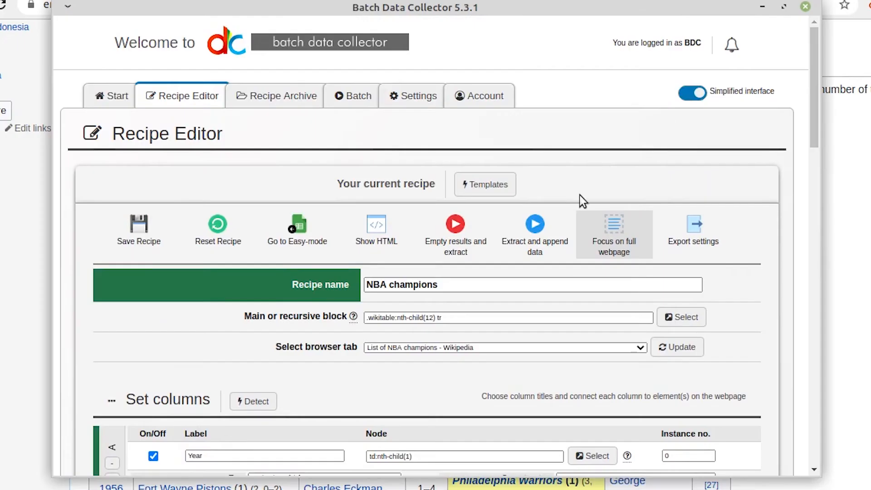
{"action": "left_click", "coordinate": [559, 252]}
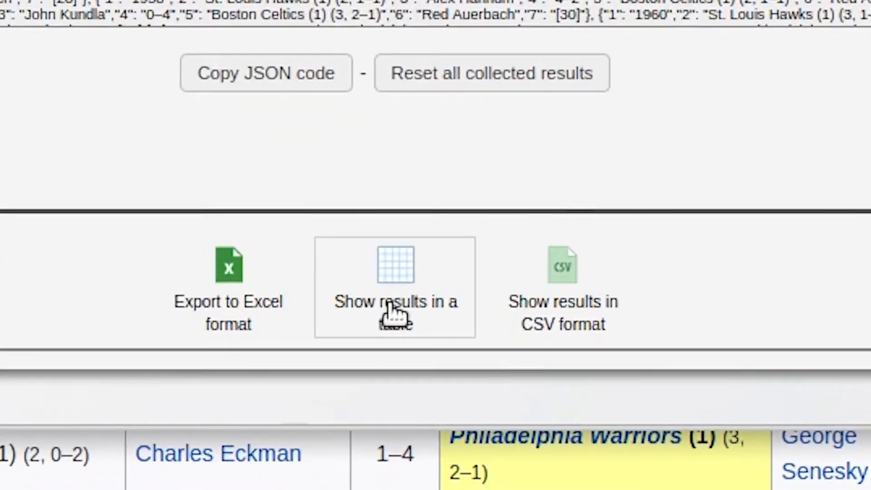
- Show the extracted results in a table as formatted data and examine the rows of both extractions
{"action": "left_click", "coordinate": [394, 313]}
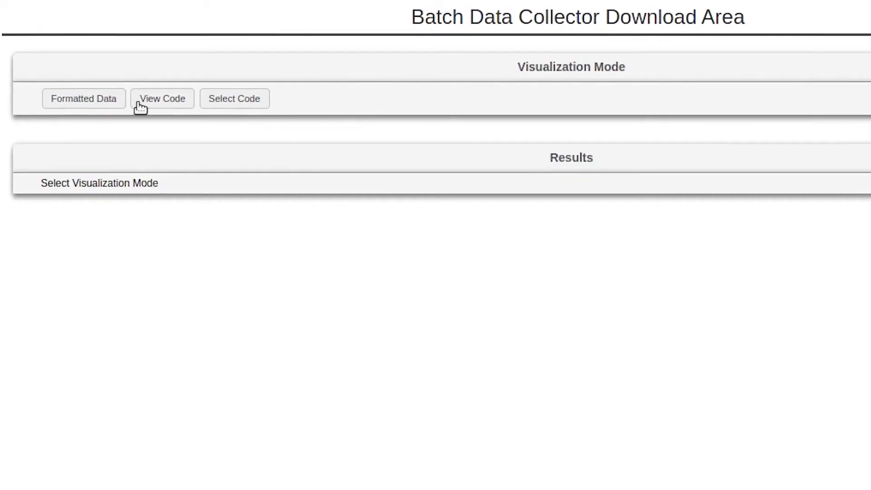
{"action": "left_click", "coordinate": [100, 105]}
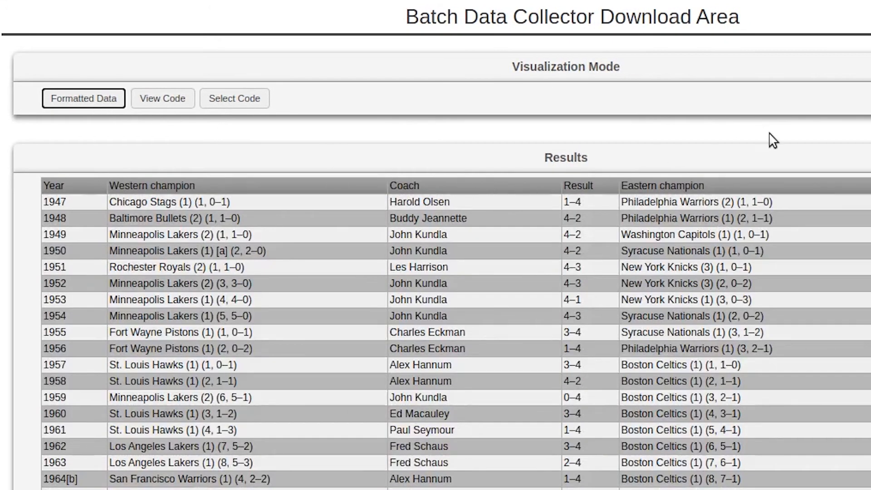
{"action": "scroll", "coordinate": [454, 272], "scroll_direction": "down", "scroll_amount": 13}
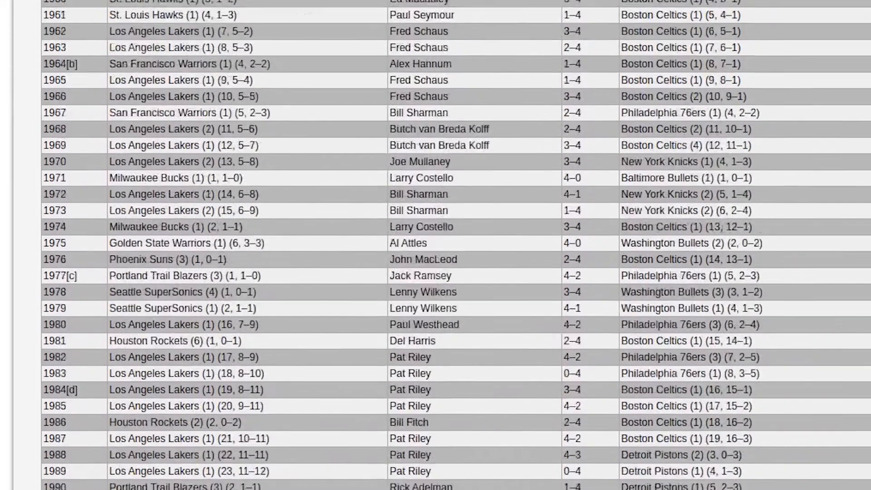
{"action": "scroll", "coordinate": [454, 272], "scroll_direction": "down", "scroll_amount": 12}
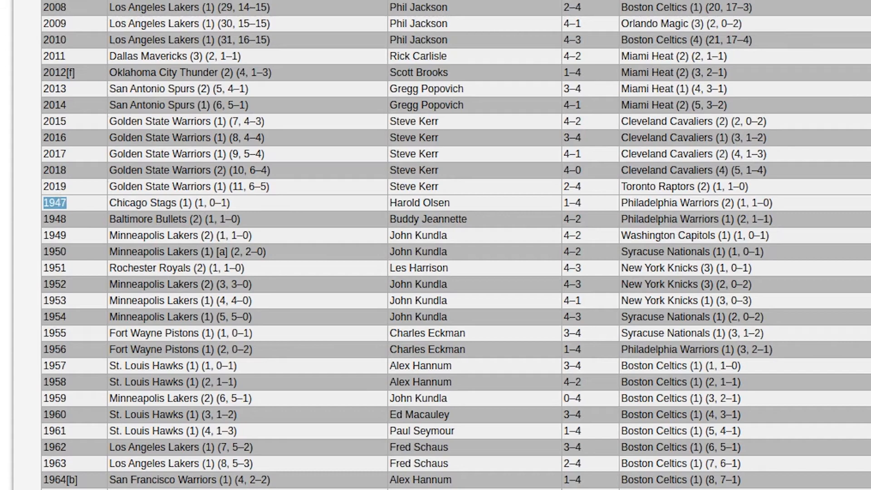
{"action": "scroll", "coordinate": [454, 272], "scroll_direction": "up", "scroll_amount": 20}
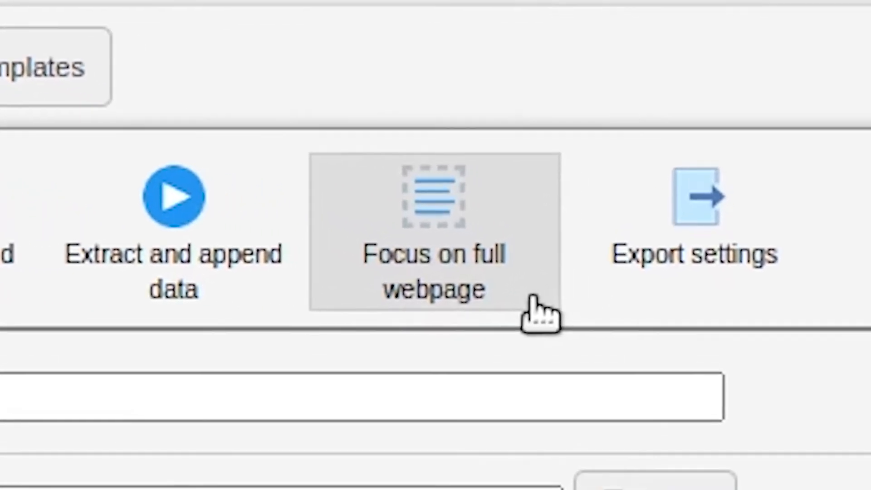
- Select the champions table on the Wikipedia page and set the recipe's focus to the selected portion only
{"action": "left_click", "coordinate": [525, 313]}
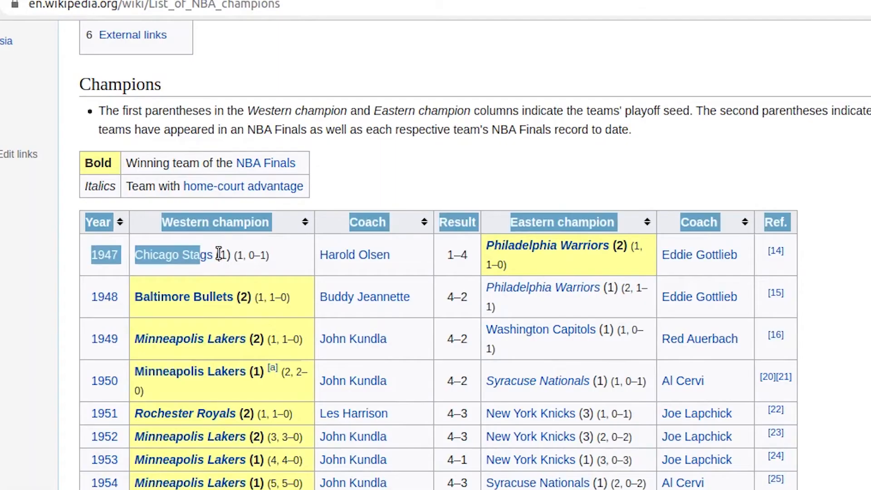
{"action": "scroll", "coordinate": [438, 254], "scroll_direction": "down", "scroll_amount": 15}
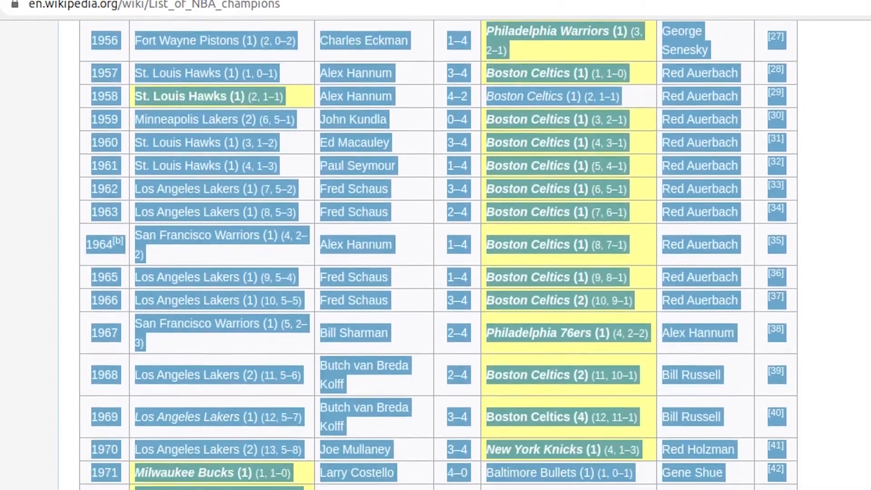
{"action": "scroll", "coordinate": [438, 254], "scroll_direction": "down", "scroll_amount": 10}
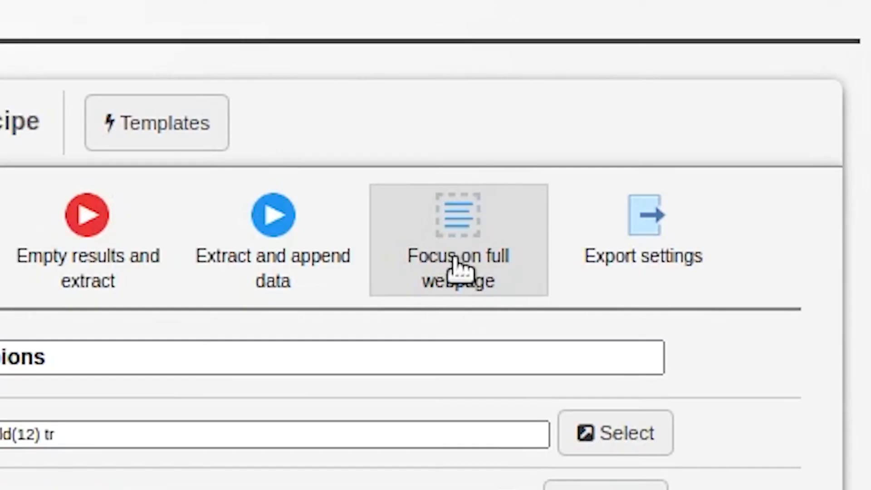
{"action": "left_click", "coordinate": [459, 268]}
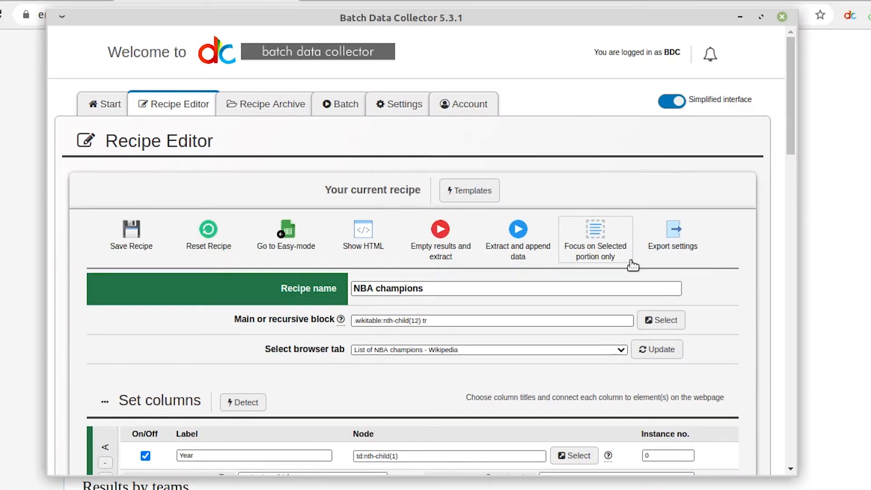
- Empty the results and extract from the selected portion, and go over the selected champions table on the Wikipedia page
{"action": "left_click", "coordinate": [441, 255]}
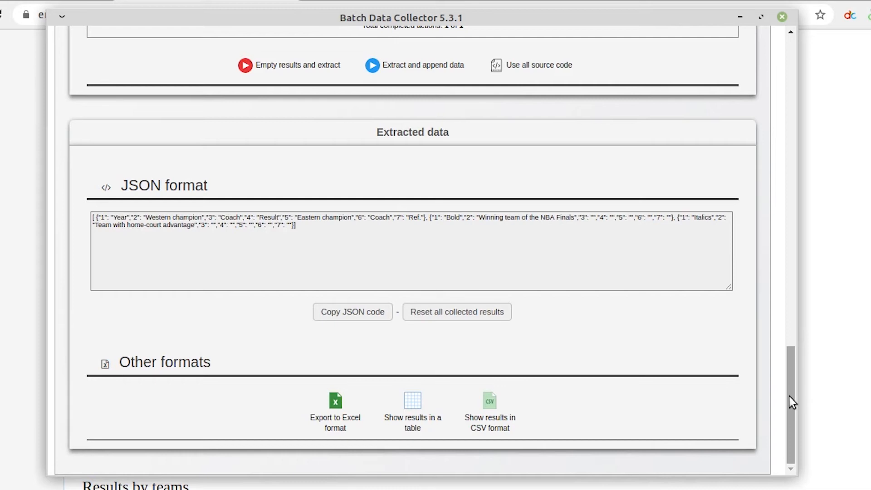
{"action": "left_click_drag", "start_coordinate": [793, 406], "coordinate": [784, 80]}
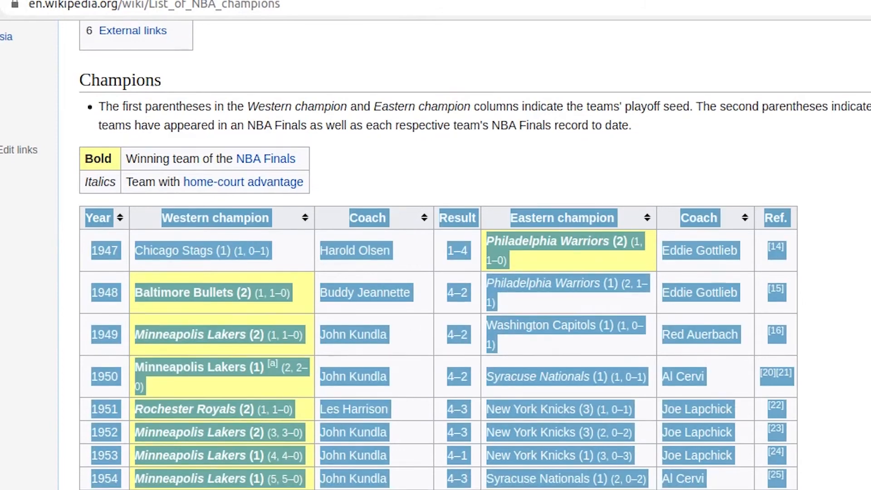
{"action": "scroll", "coordinate": [438, 255], "scroll_direction": "down", "scroll_amount": 15}
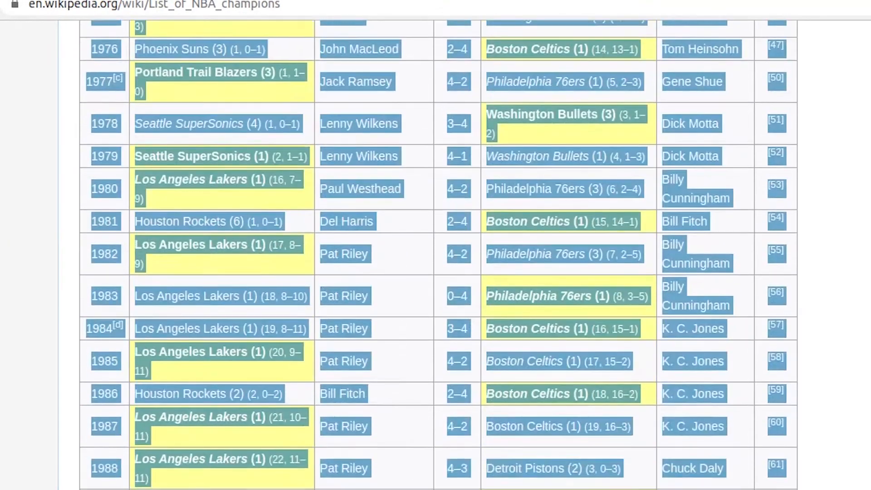
{"action": "scroll", "coordinate": [438, 255], "scroll_direction": "down", "scroll_amount": 10}
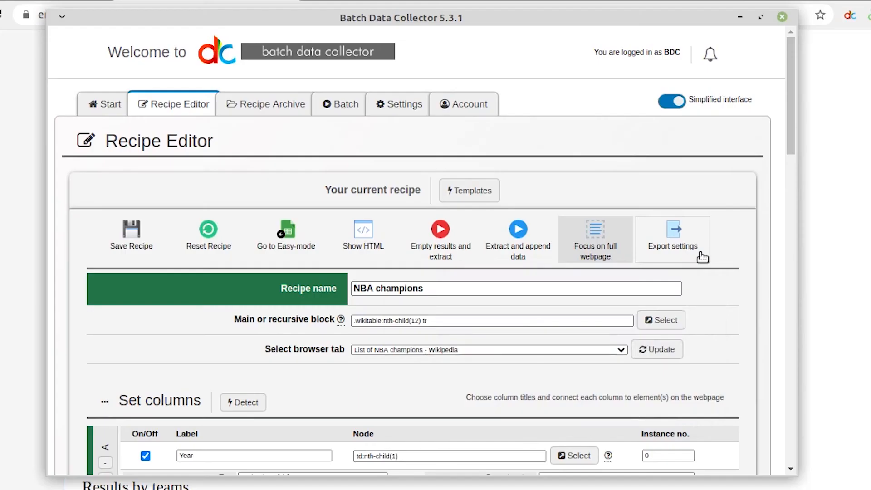
- Open the recipe's export settings and apply the export filename with its field left blank
{"action": "left_click", "coordinate": [653, 252]}
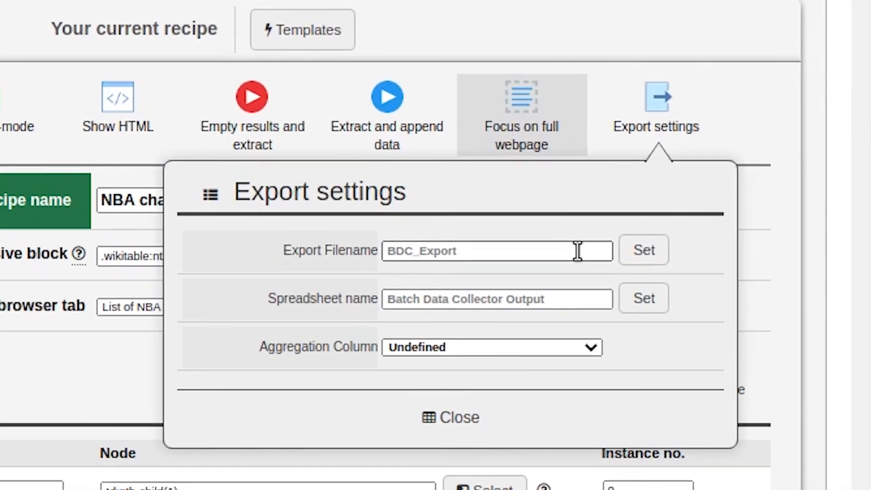
{"action": "left_click", "coordinate": [647, 250]}
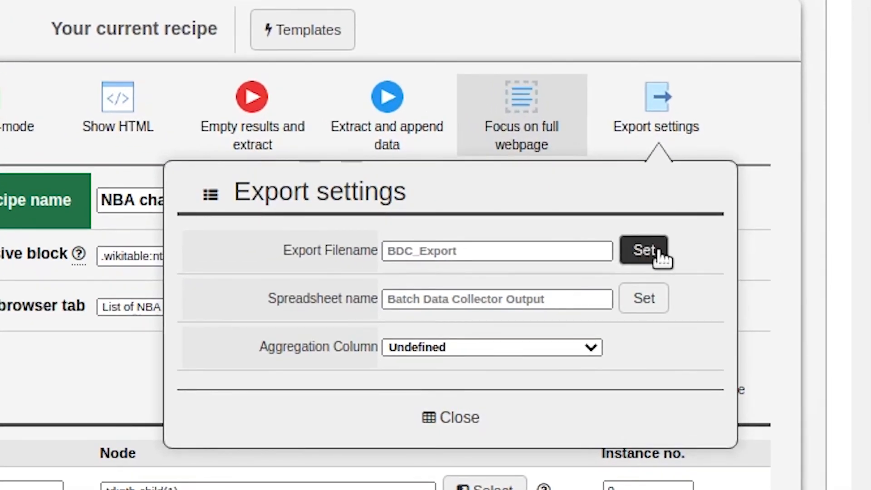